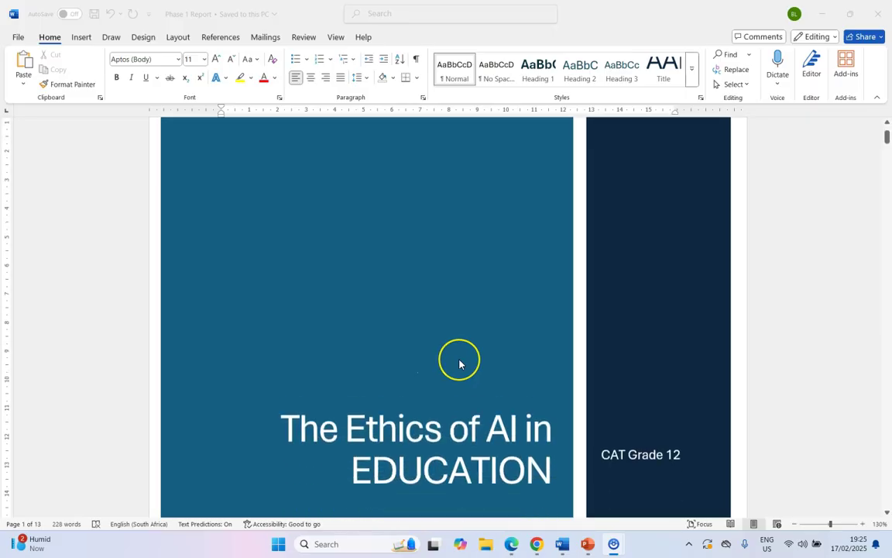
Put the cursor on the empty line under the Task Definition heading, then switch to the guidelines PDF
scroll(460, 362, "down", 12)
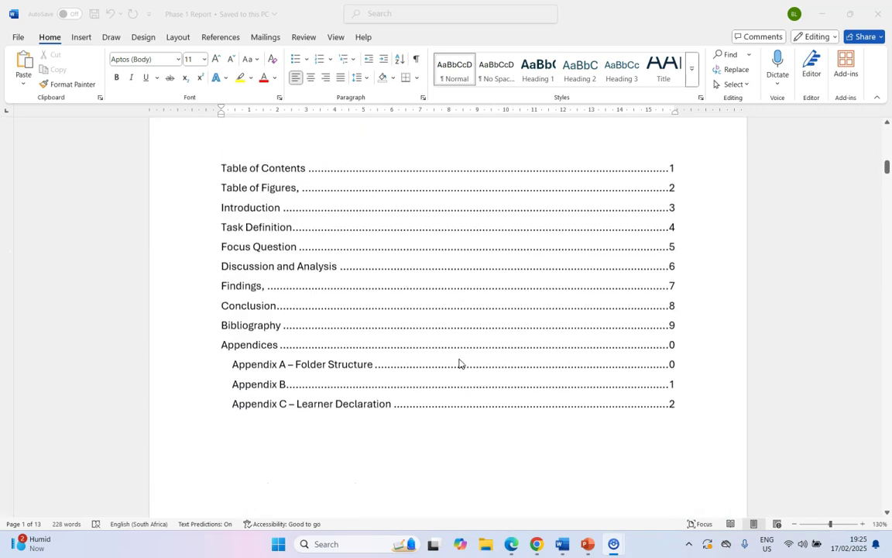
scroll(402, 339, "down", 6)
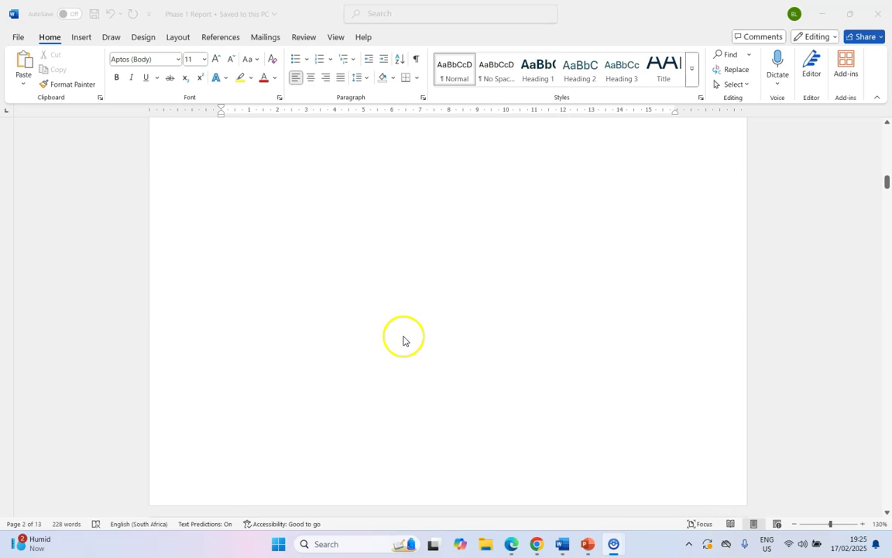
scroll(424, 201, "down", 10)
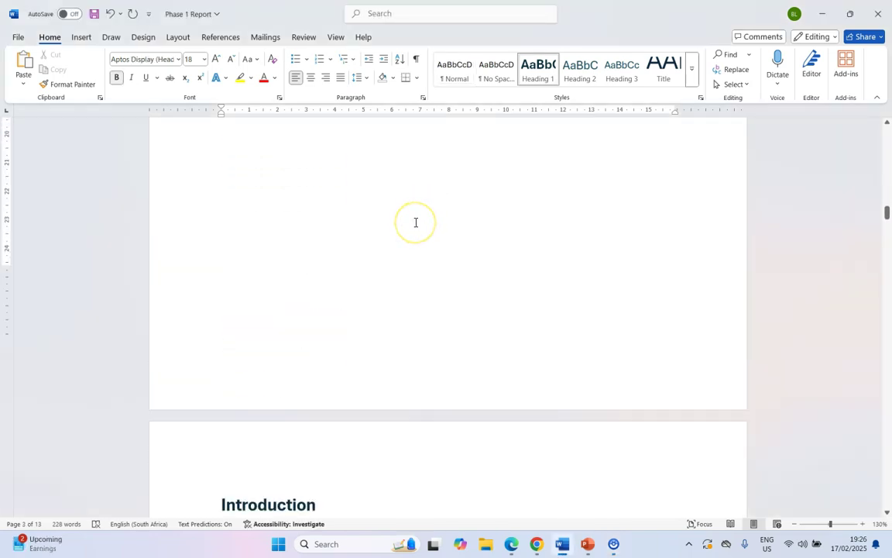
scroll(415, 222, "down", 12)
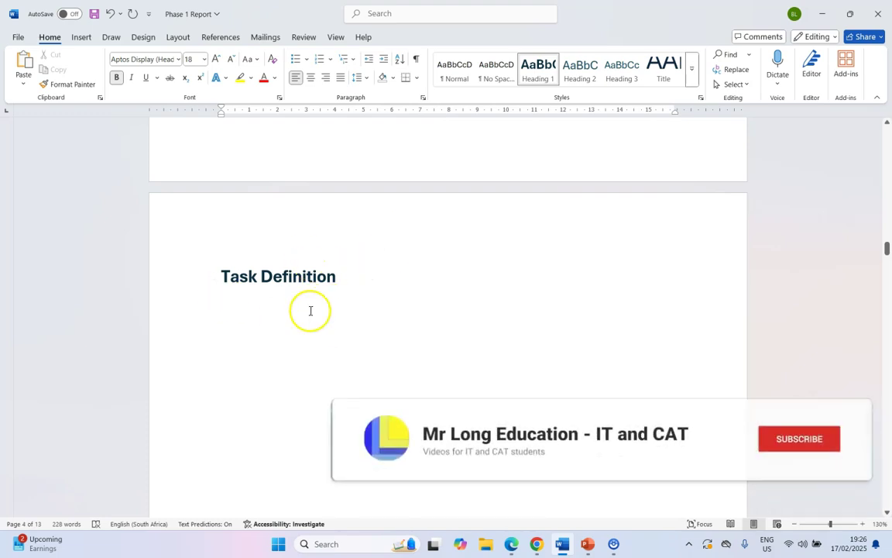
left_click(240, 304)
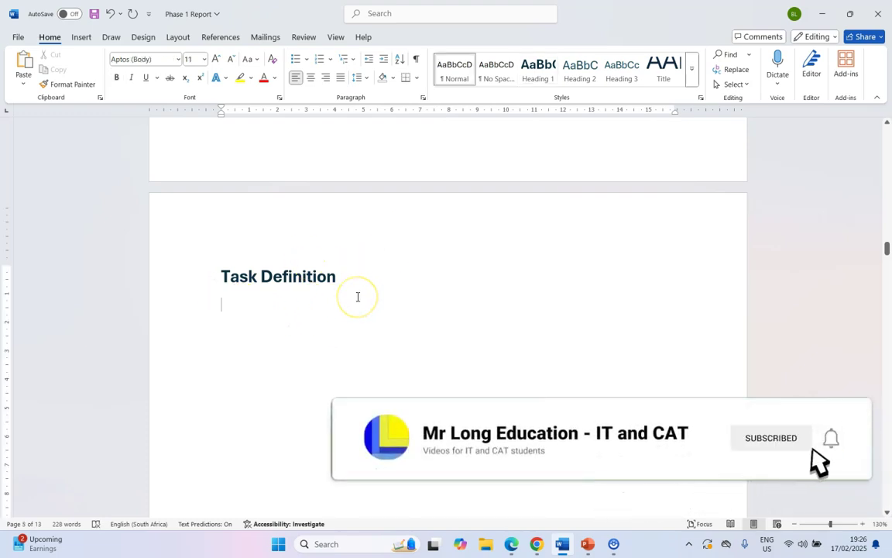
key("alt+Tab")
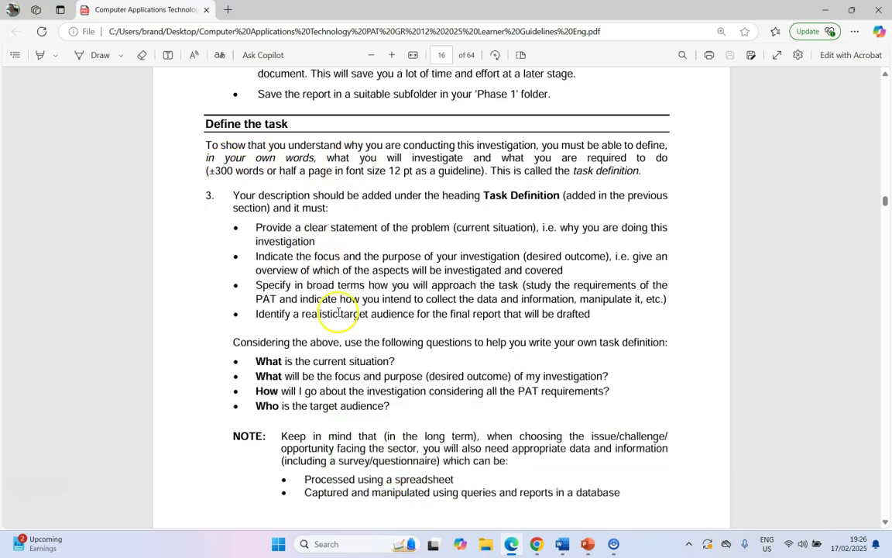
Select the four questions listed under Define the task on page 16 and bring up the copy menu
double_click(273, 361)
left_click_drag(272, 361, 426, 406)
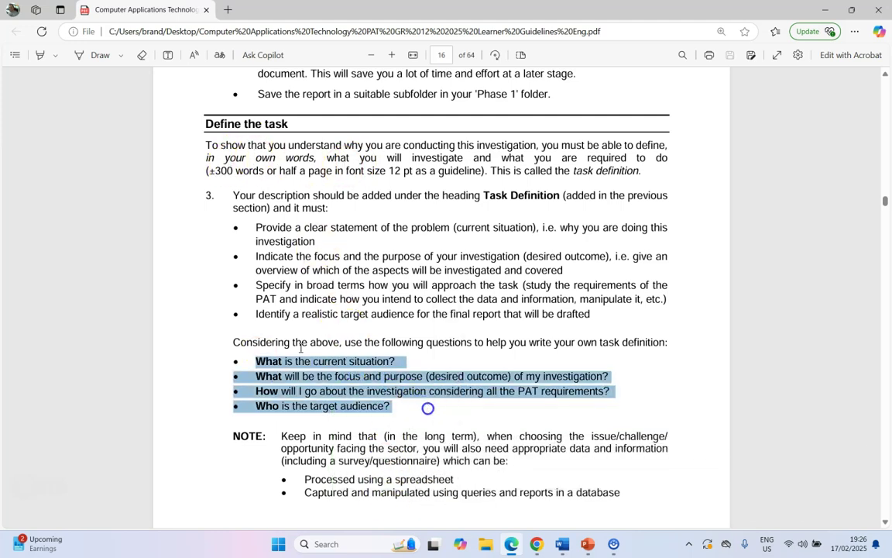
right_click(365, 361)
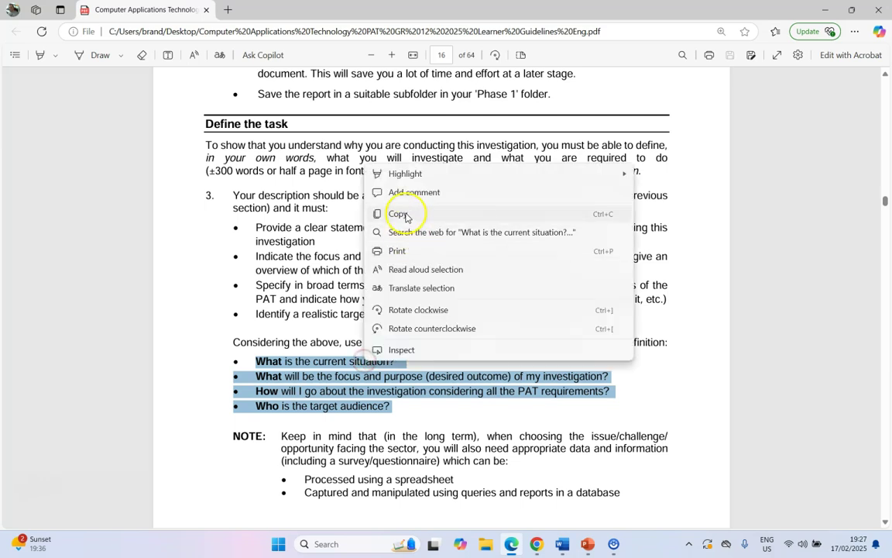
Copy the four questions and paste them under Task Definition in the Word report
left_click(397, 212)
key("alt+Tab")
left_click(24, 66)
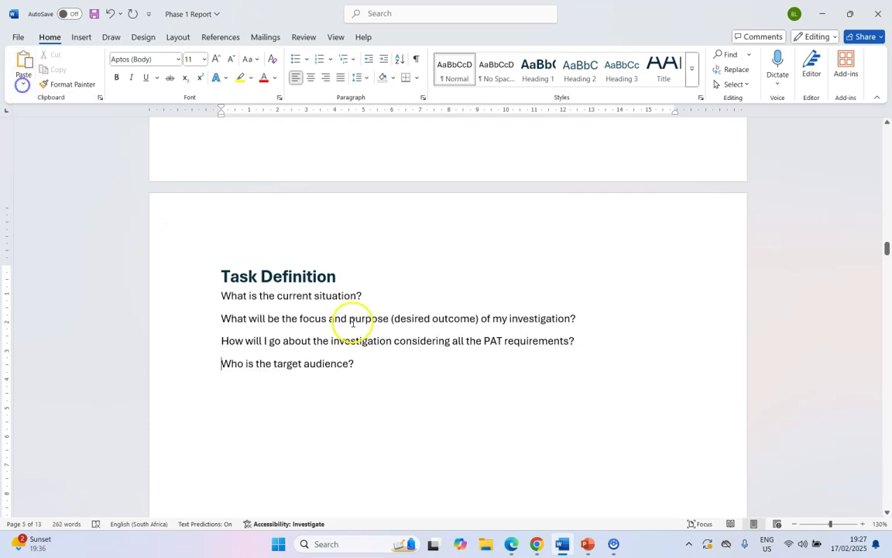
Style all four pasted questions as Heading 2 and add a blank line after the first one
left_click(200, 297)
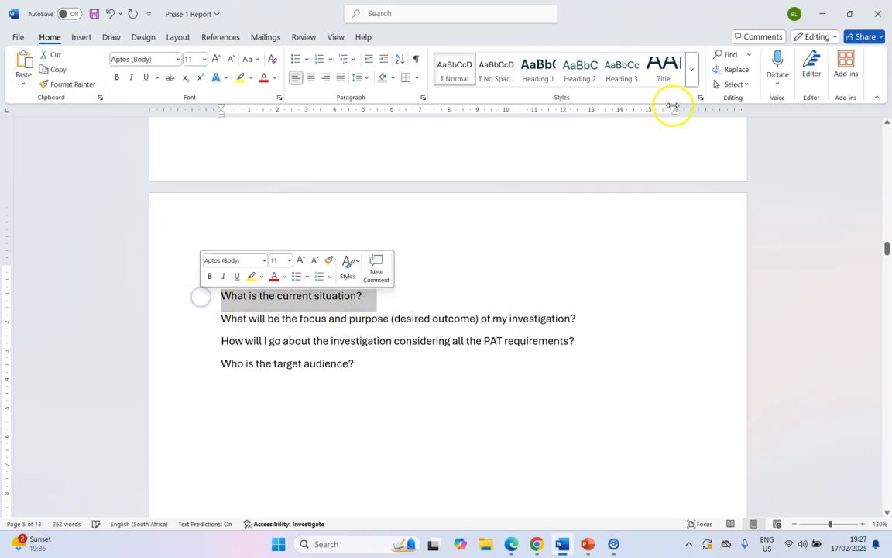
left_click(581, 74)
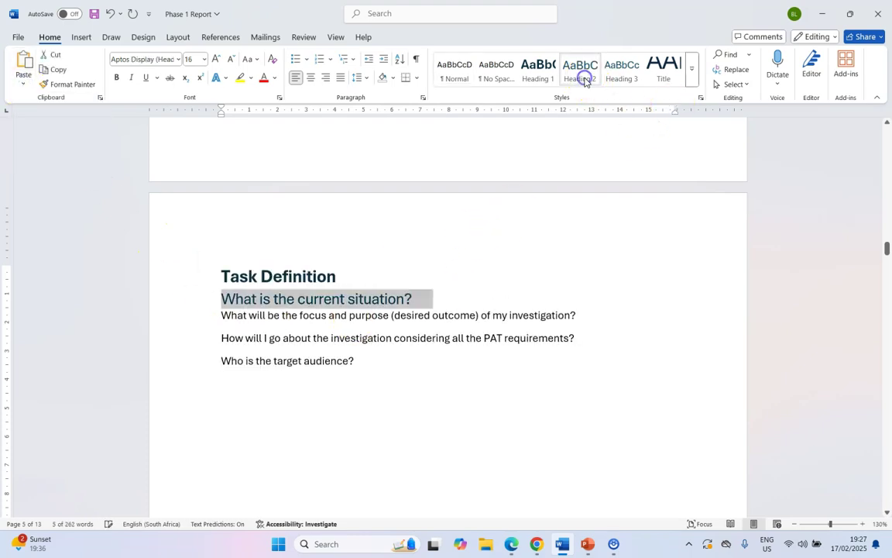
left_click(205, 316)
key("ctrl+alt+2")
left_click(190, 358)
key("ctrl+alt+2")
left_click(433, 300)
key("Return")
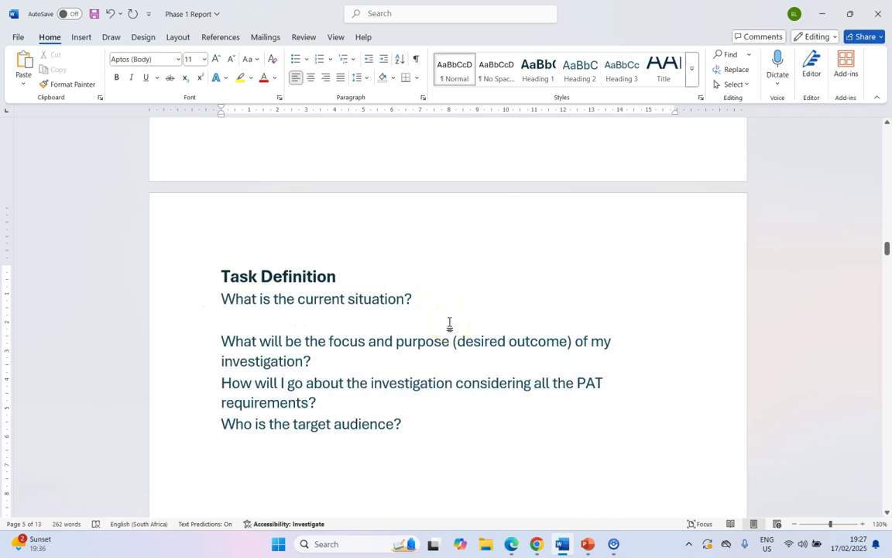
key("alt+Tab")
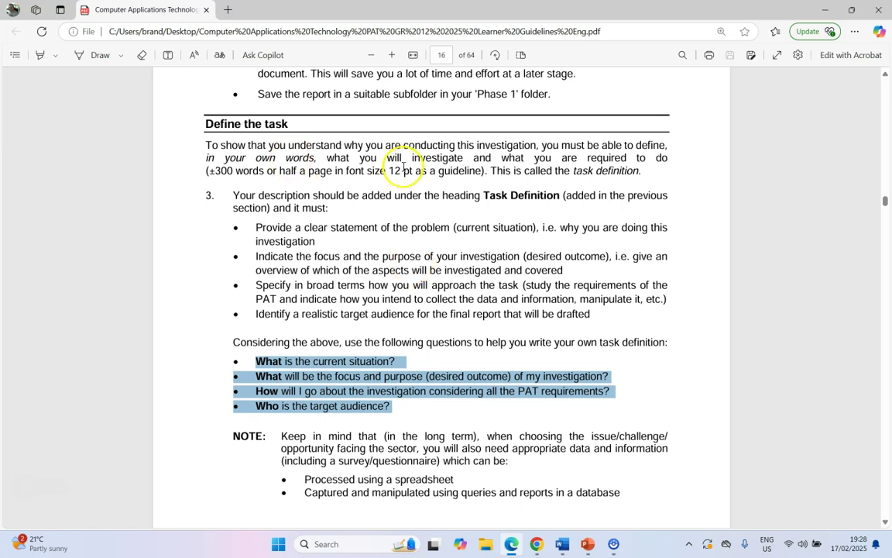
left_click(339, 362)
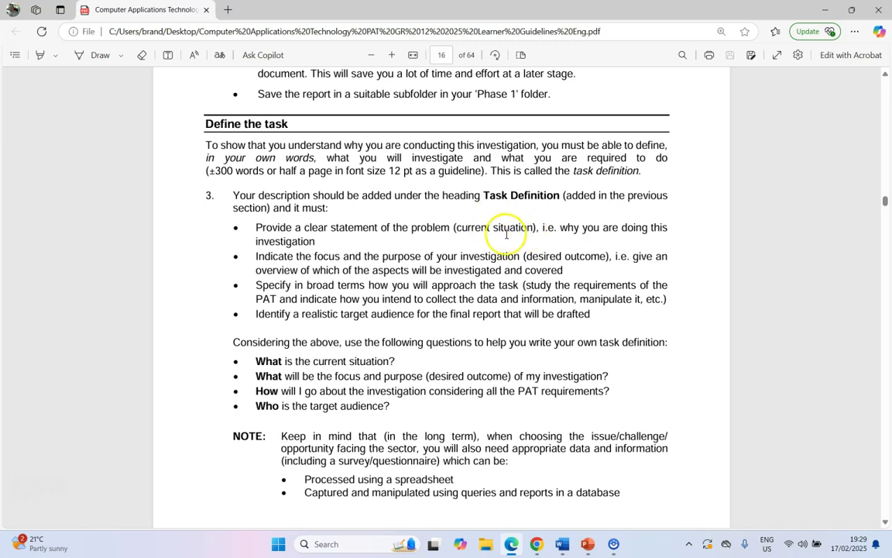
Switch back to the Word report to begin the example prompts under the focus heading
key("alt+Tab")
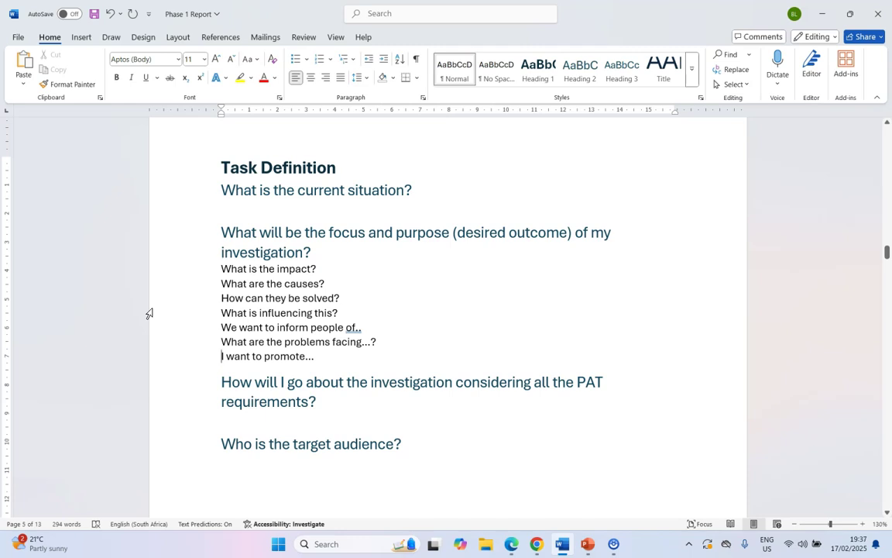
Review the prompt lines 'What is influencing this?', 'What are the problems facing...?' and 'I want to promote...'
left_click(186, 316)
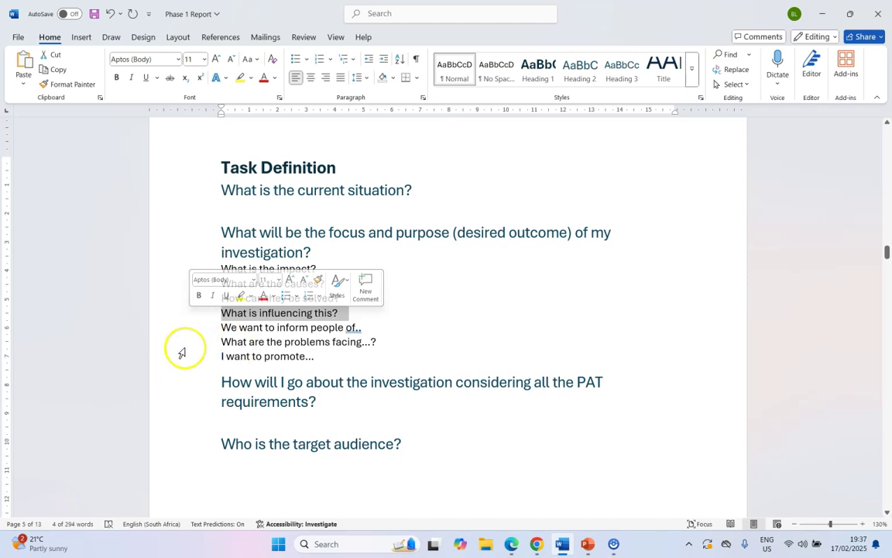
left_click(170, 343)
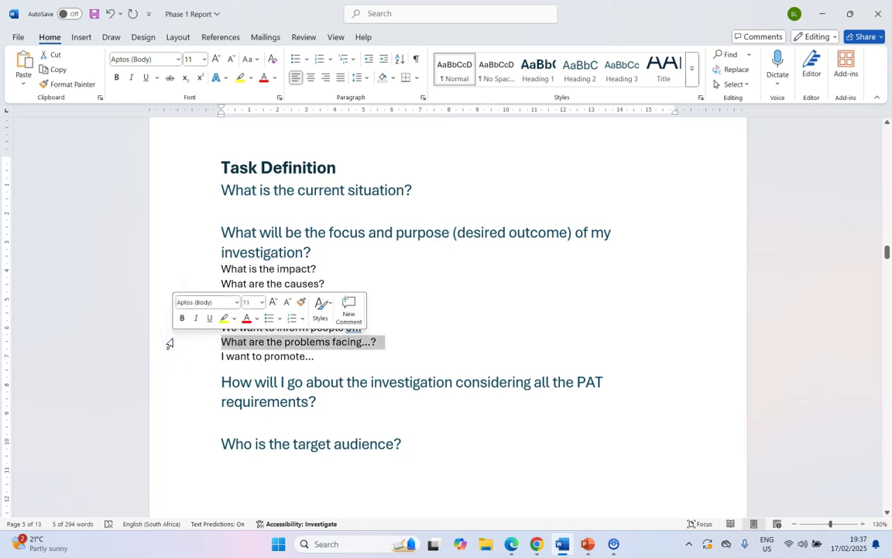
left_click(167, 358)
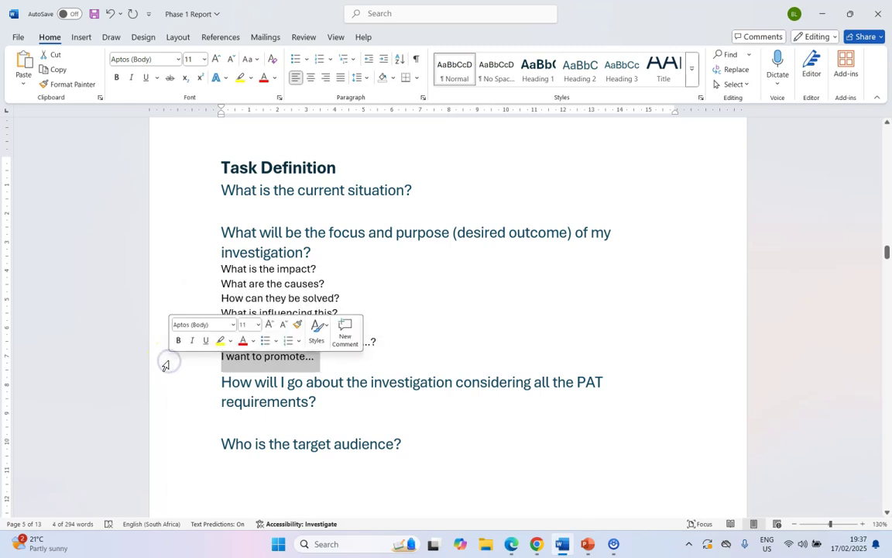
left_click(394, 340)
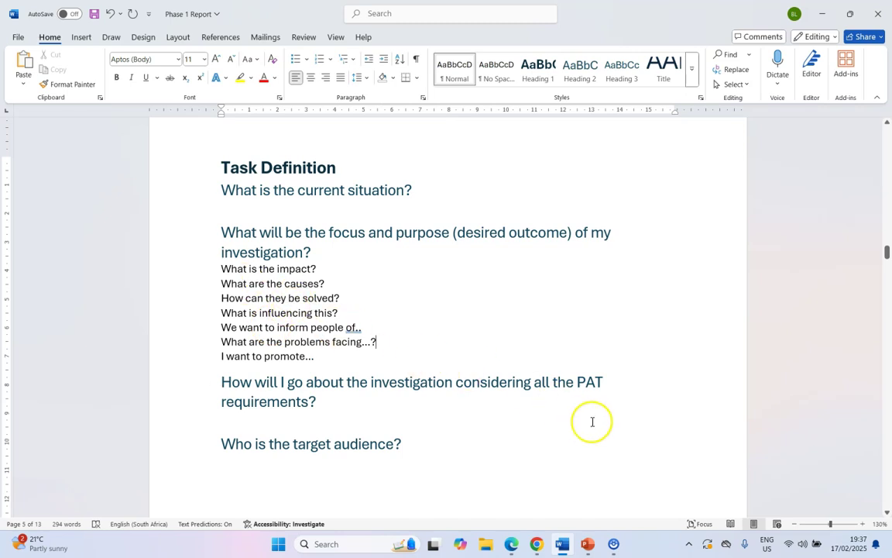
key("Up")
key("Up")
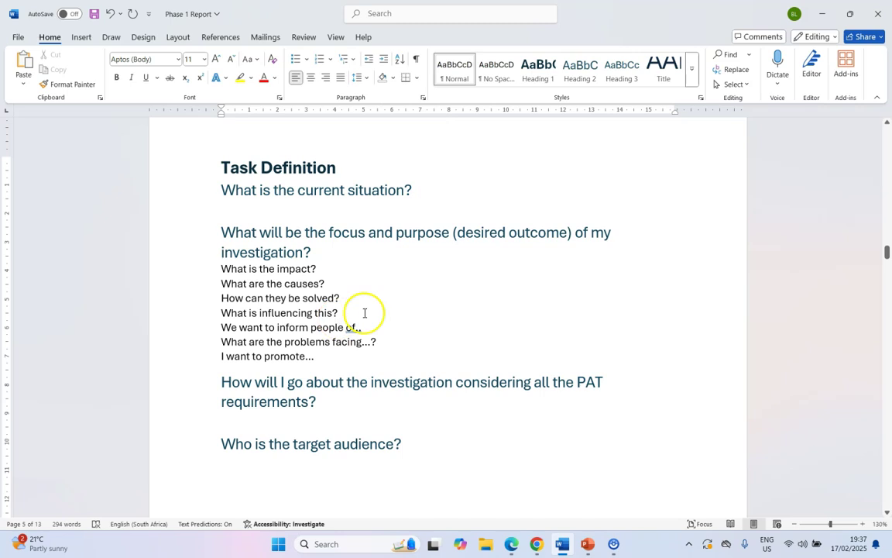
key("Down")
key("Down")
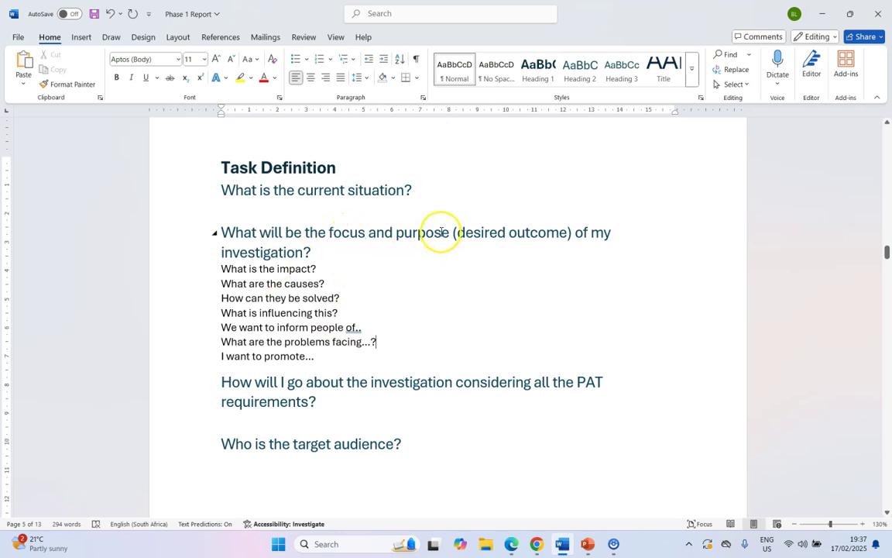
scroll(441, 232, "down", 2)
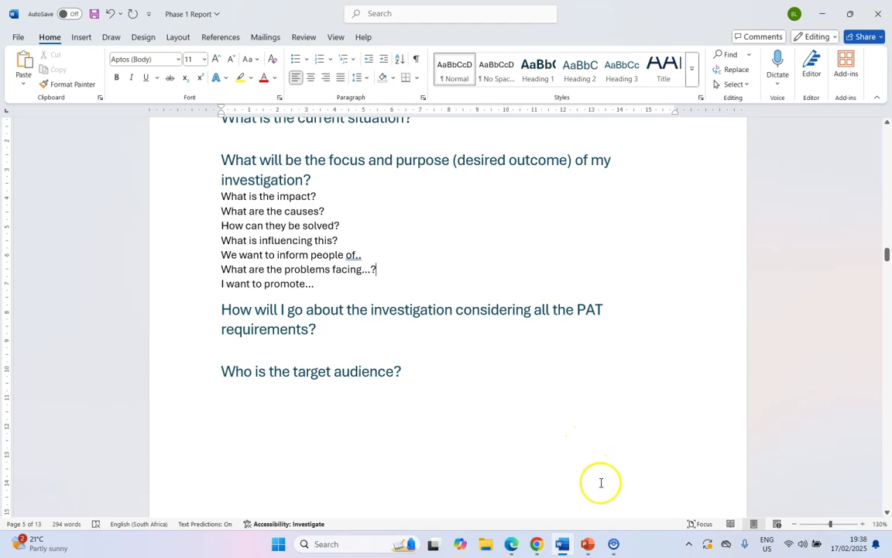
Switch to the guidelines PDF and scroll to page 12, Overview of tasks, covering Phases 1–3
left_click(511, 544)
scroll(479, 310, "up", 8)
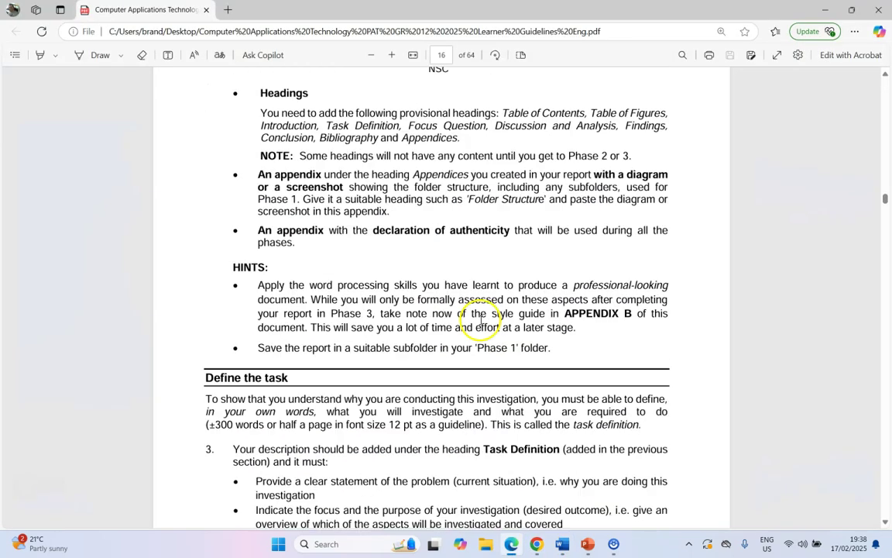
scroll(480, 320, "up", 15)
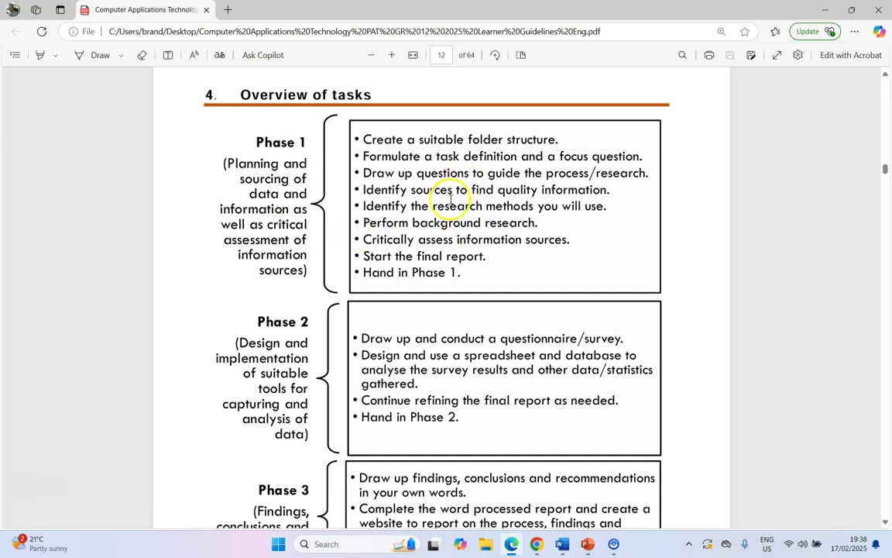
scroll(451, 199, "down", 1)
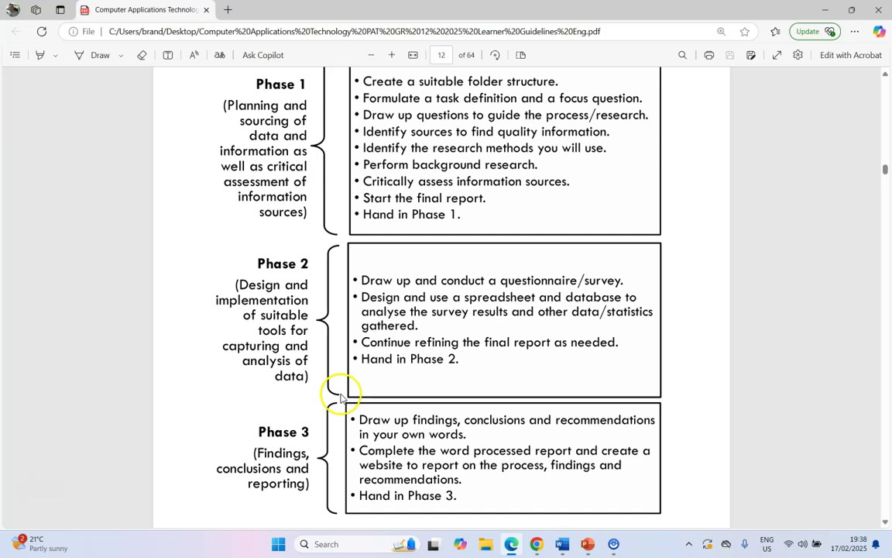
scroll(341, 399, "up", 1)
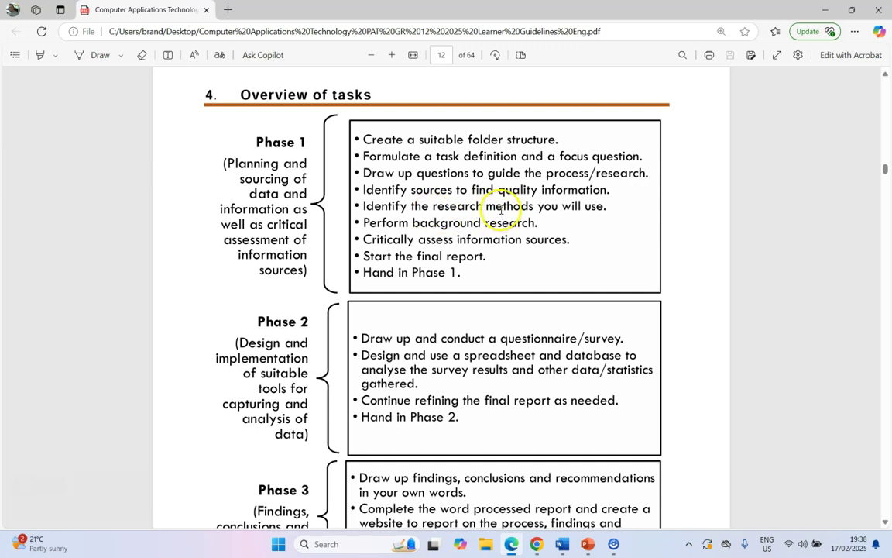
scroll(312, 298, "down", 1)
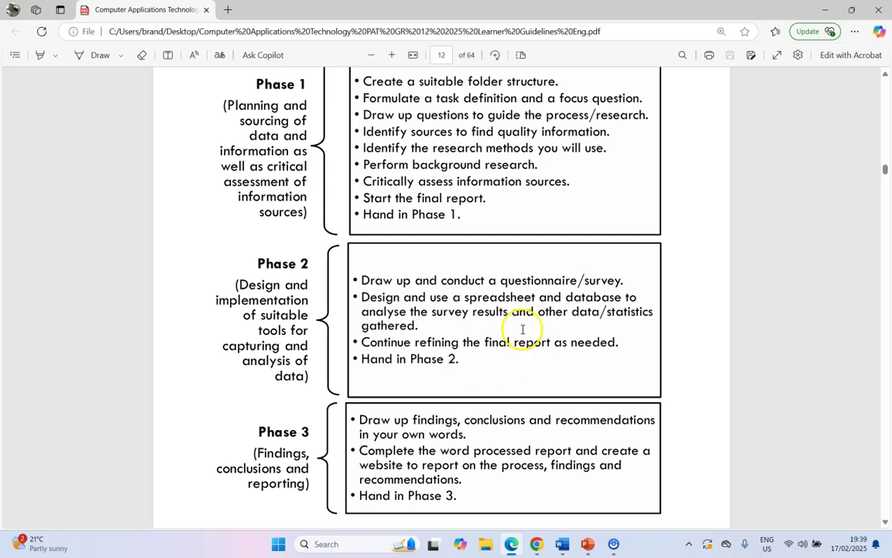
scroll(507, 335, "down", 3)
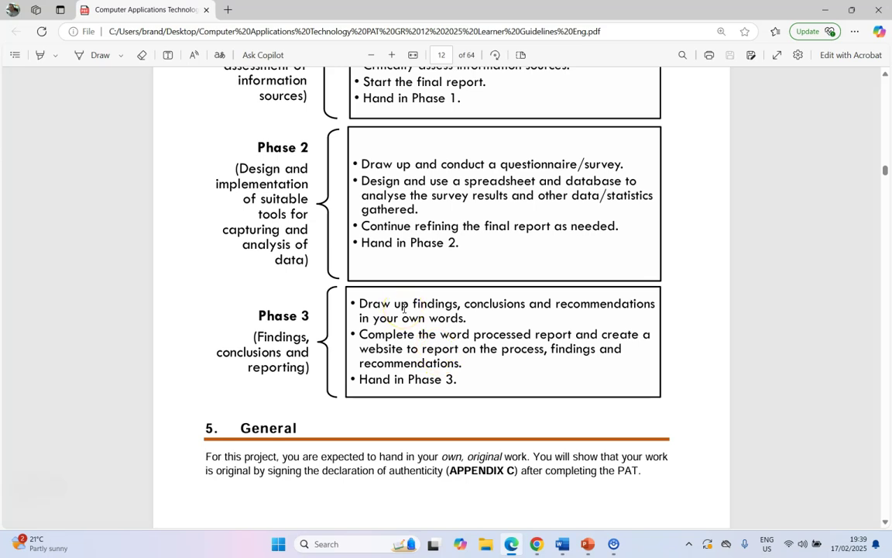
scroll(403, 309, "up", 2)
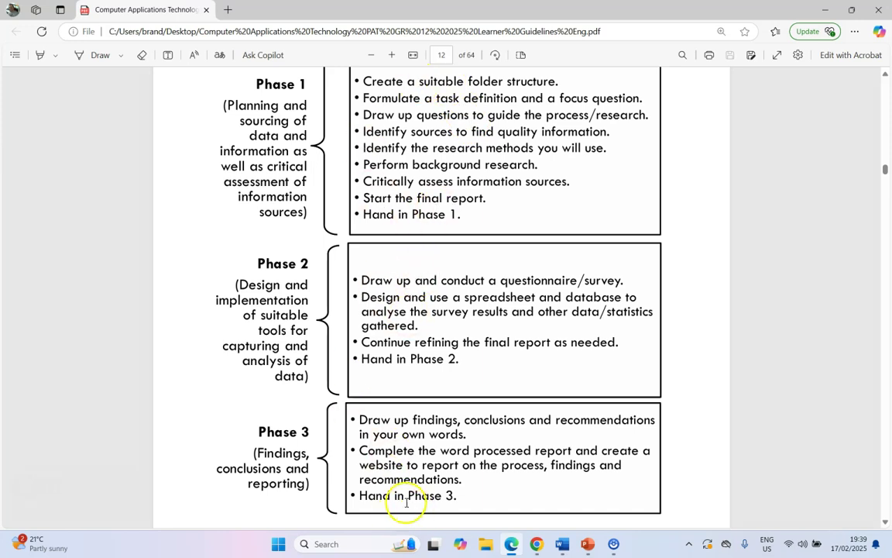
Return to the Phase 1 Report and scroll up to the Task Definition section
mouse_move(554, 541)
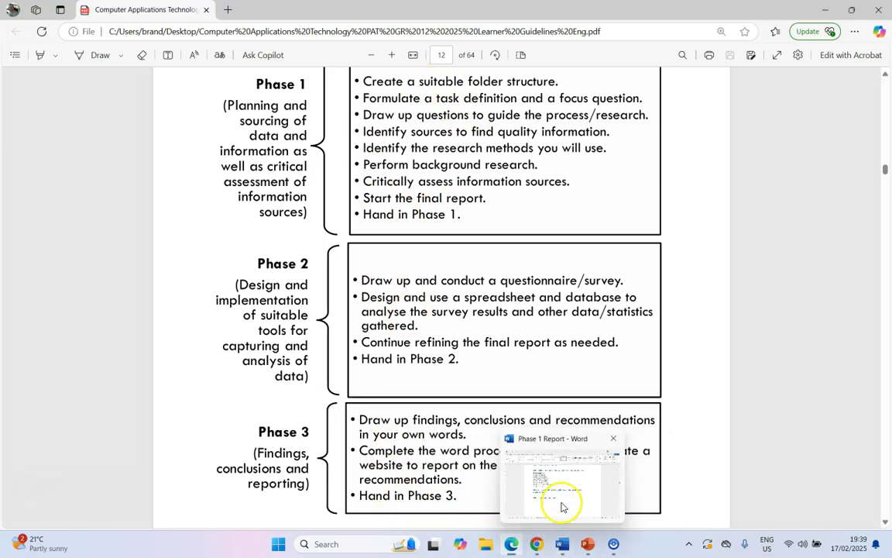
left_click(561, 503)
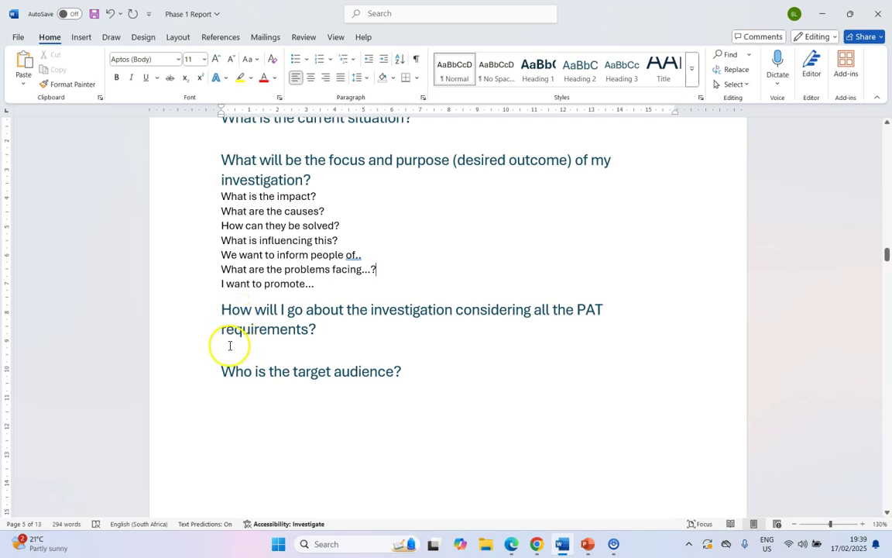
left_click(255, 341)
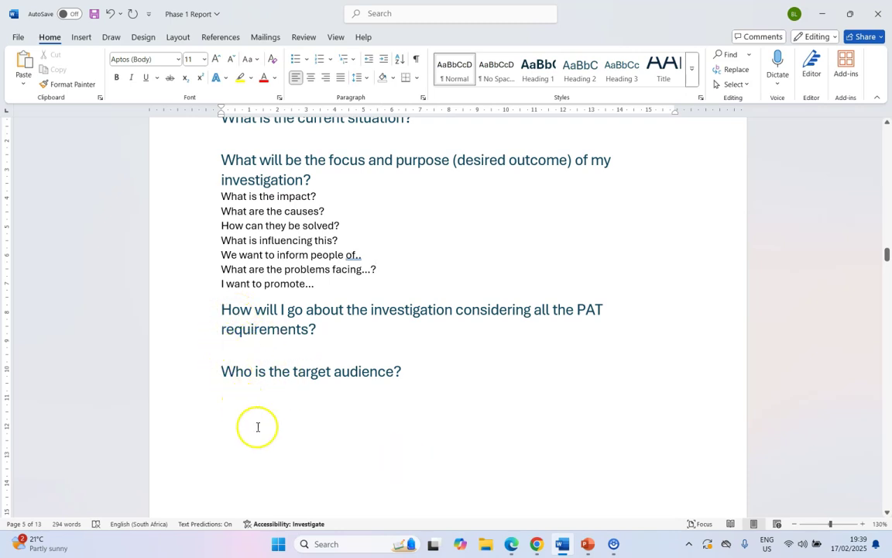
scroll(284, 417, "up", 1)
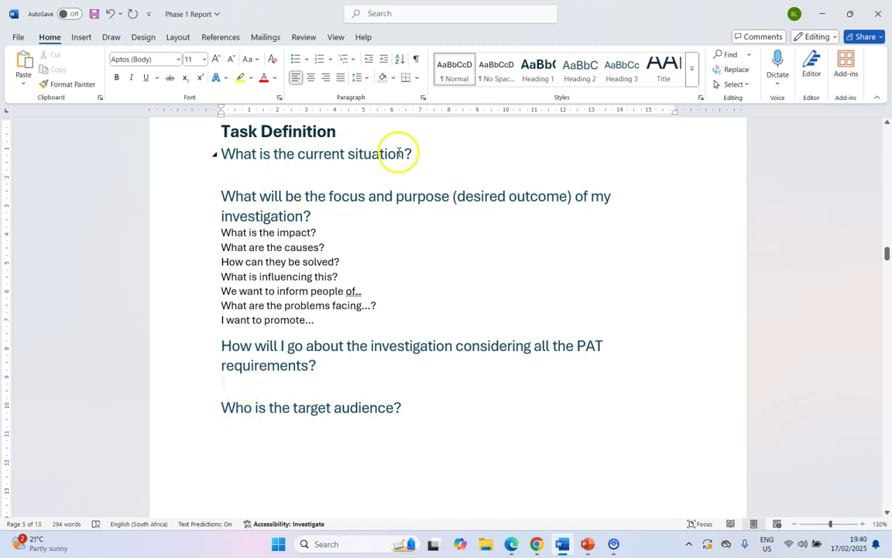
Select the key phrases: current situation, focus and purpose, will I go about the investigation, target audience
left_click_drag(299, 154, 392, 154)
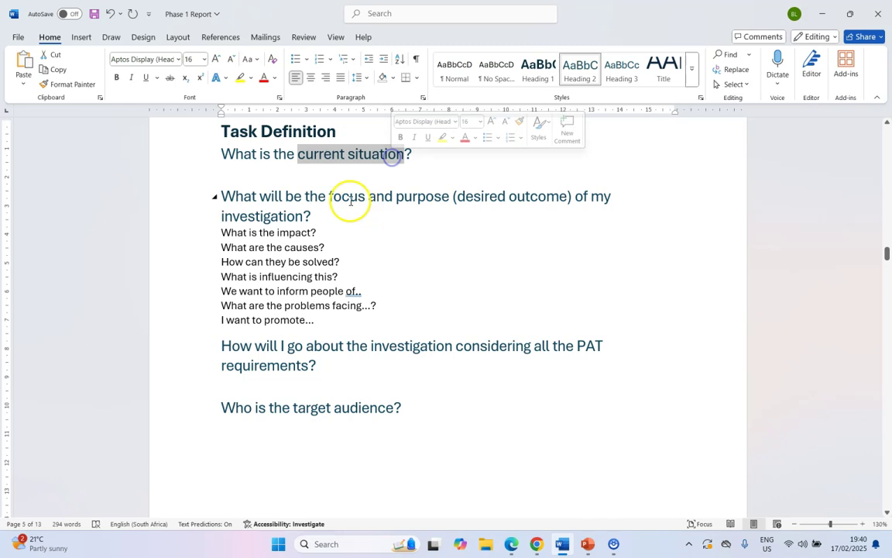
left_click_drag(330, 196, 434, 196)
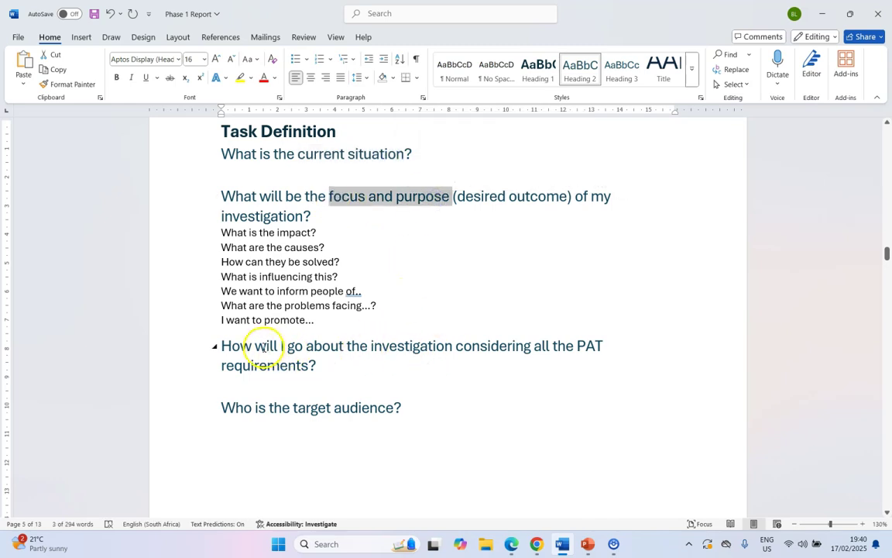
left_click_drag(264, 347, 408, 346)
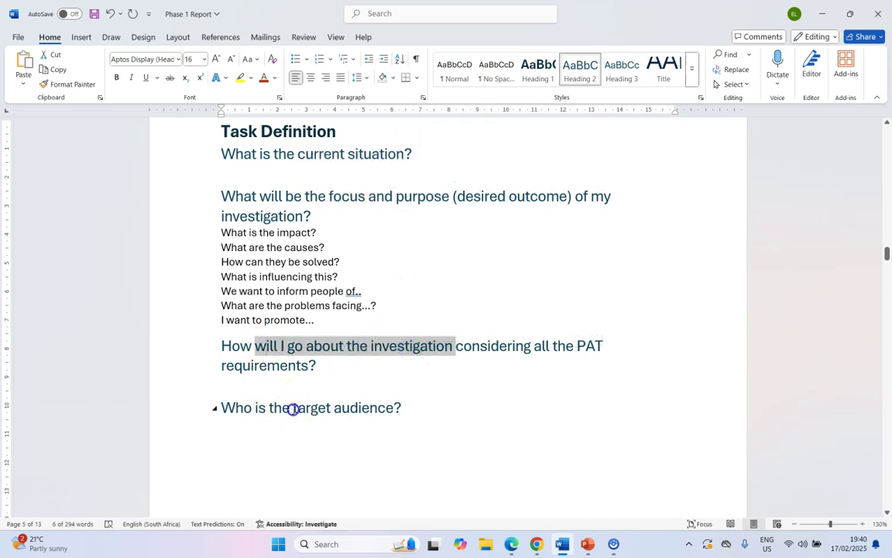
left_click_drag(293, 409, 393, 408)
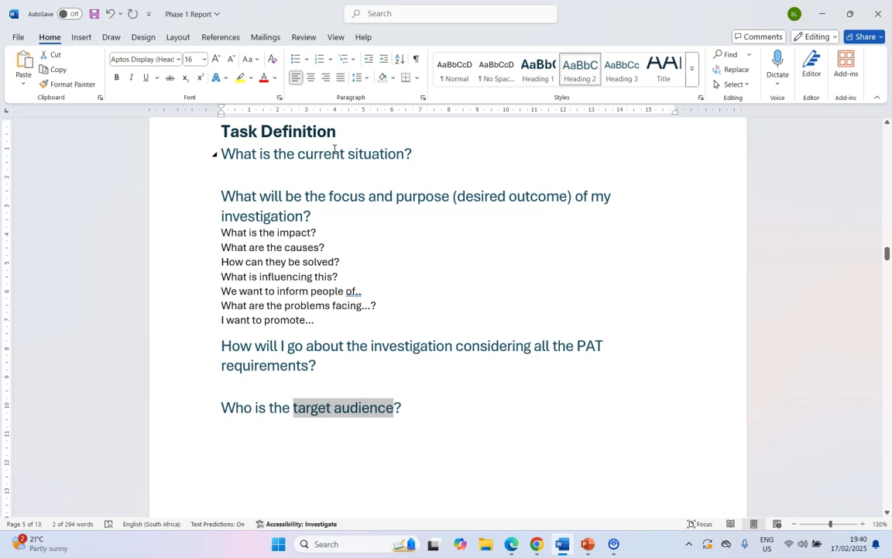
left_click(246, 424)
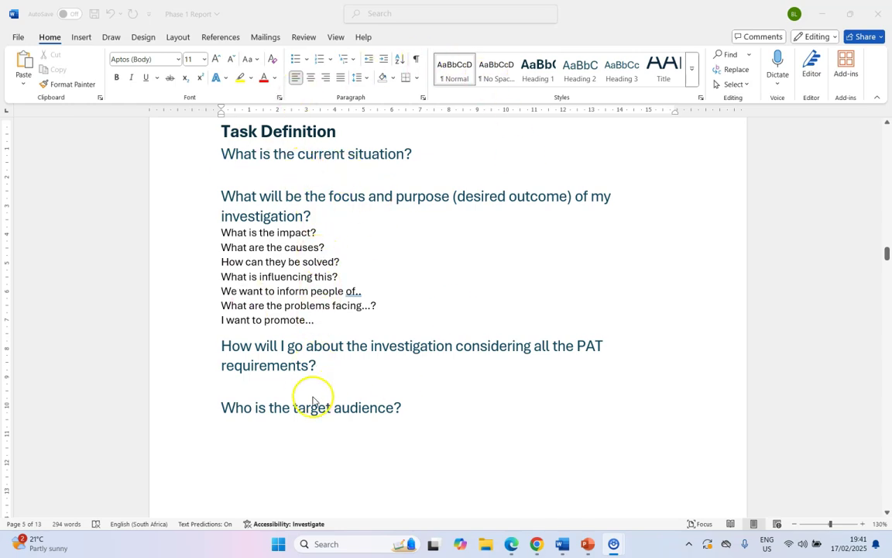
On page 36's Phase 1 assessment tool, select 'realistic' and 'learner's, own words.' in the Task Definition criteria
key("alt+Tab")
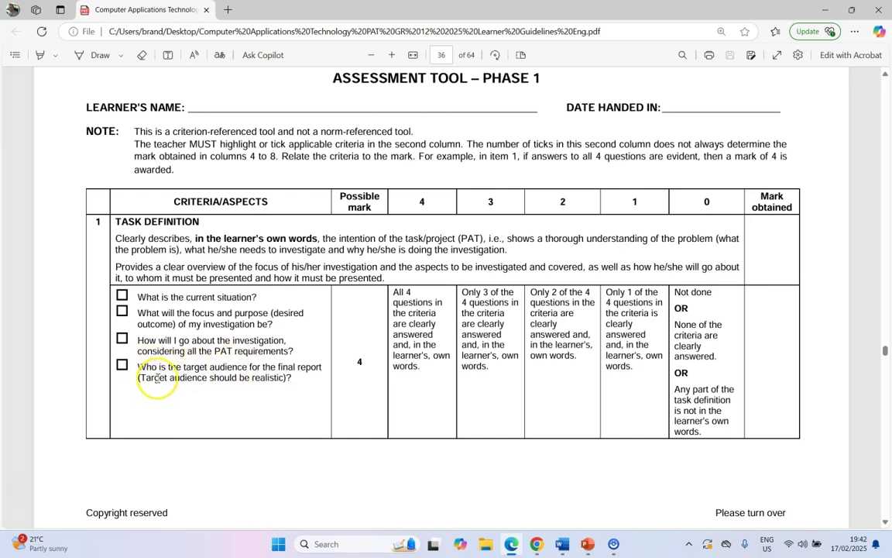
double_click(266, 377)
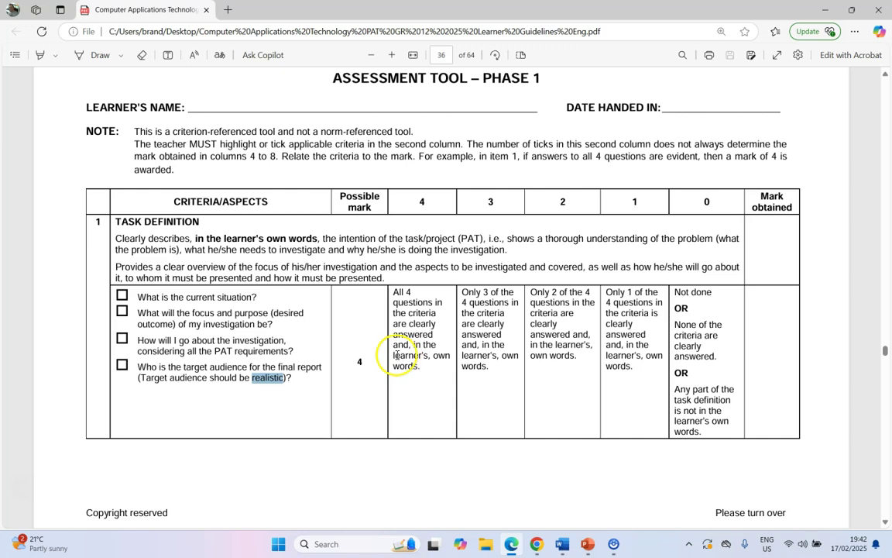
left_click_drag(392, 355, 420, 367)
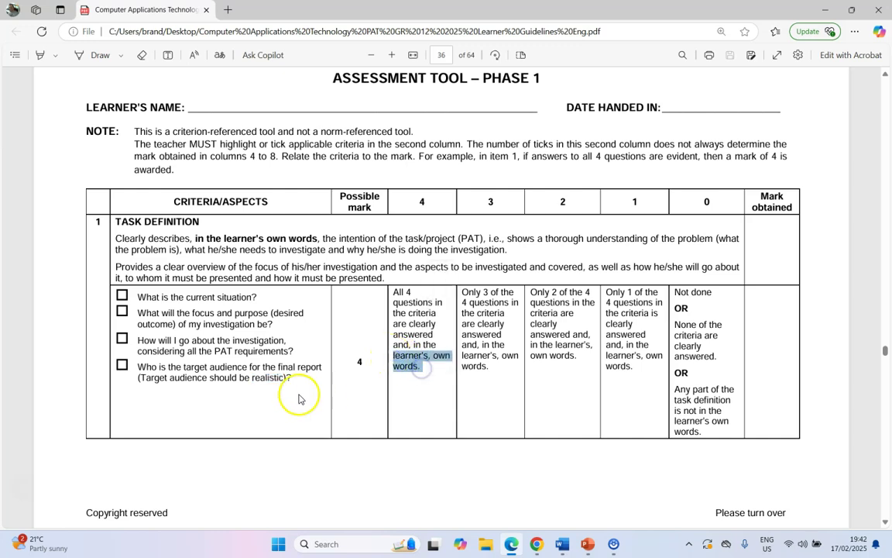